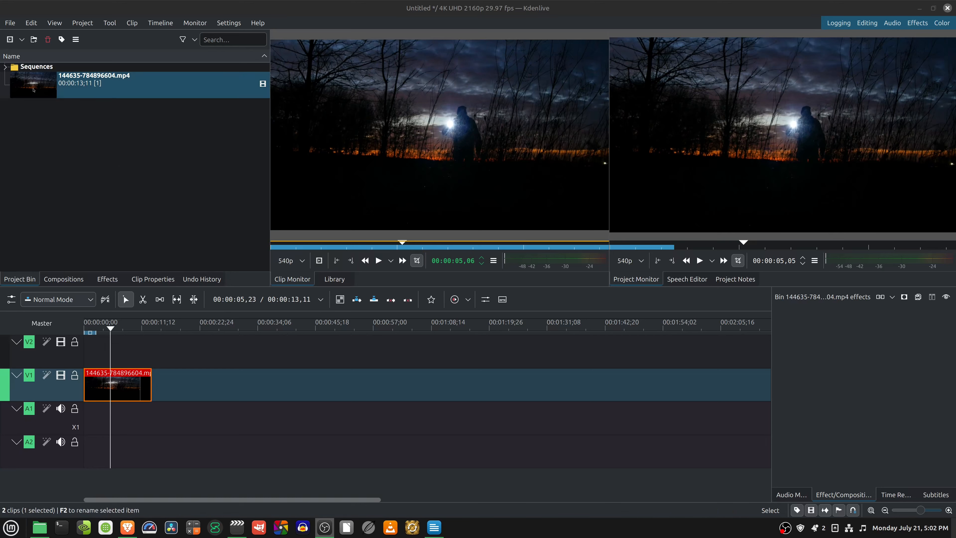
- Place a second copy of 144635-784896604.mp4 at the start of track V2, above the clip on V1
drag(34, 85, 90, 359)
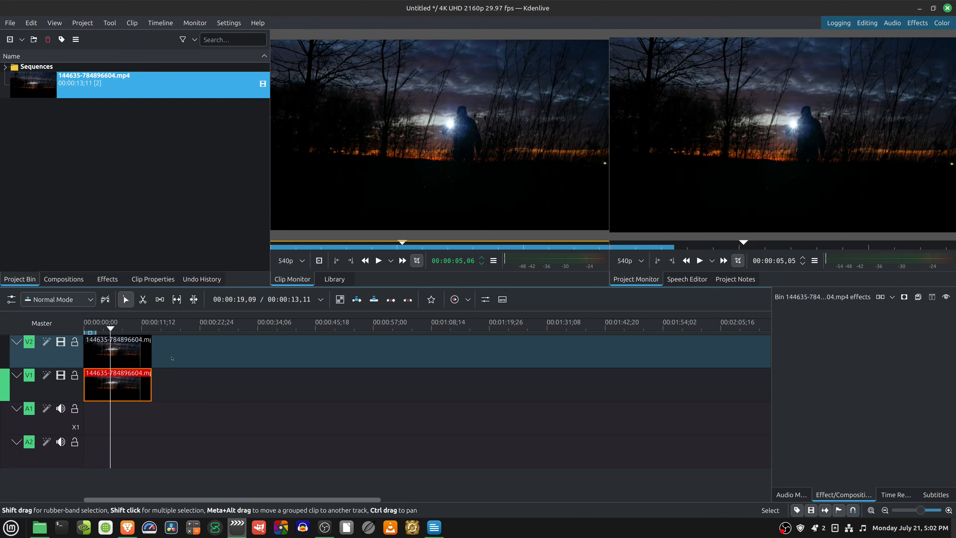
click(135, 351)
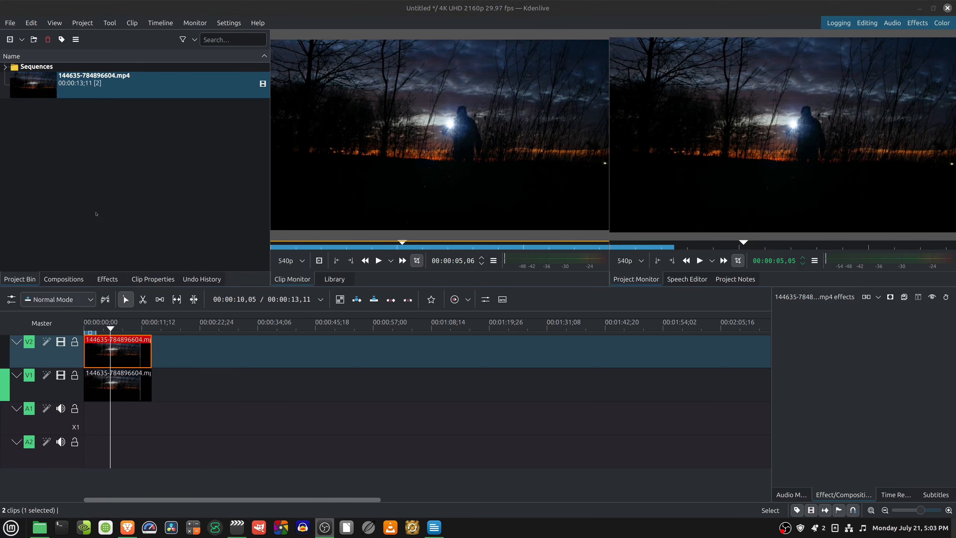
- Apply the Threshold effect to the V2 clip and set its threshold to 991
click(108, 274)
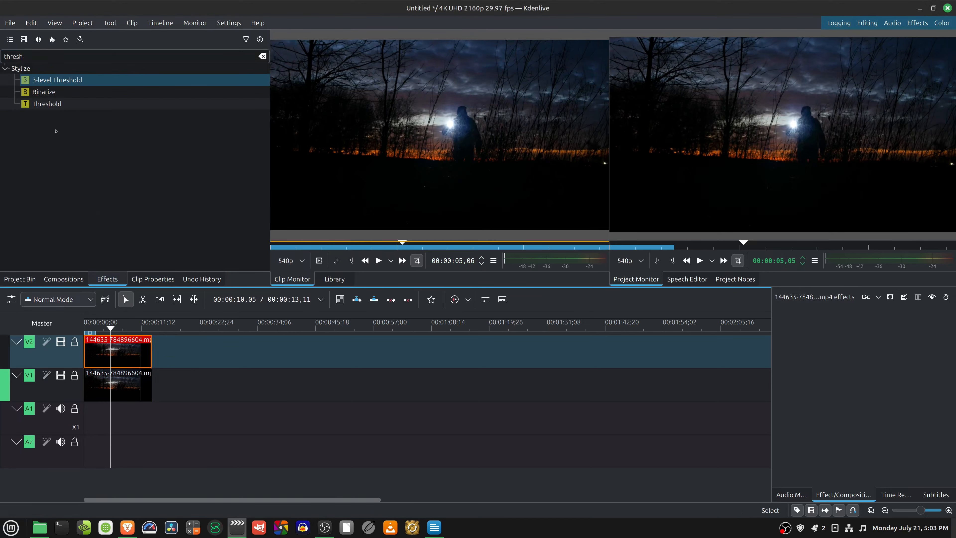
drag(41, 104, 147, 350)
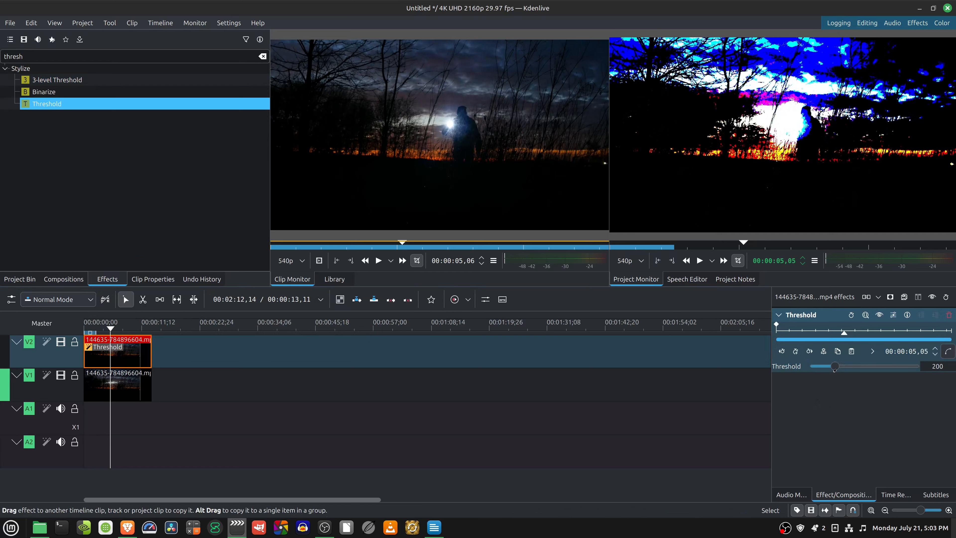
drag(834, 366, 916, 371)
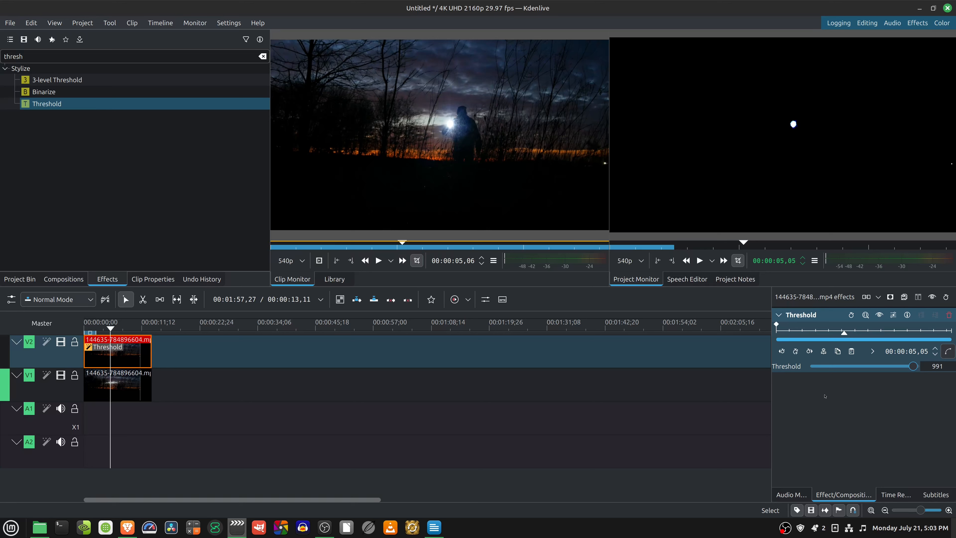
- Search the effects for "levels" and apply Color levels to the V2 clip
click(36, 56)
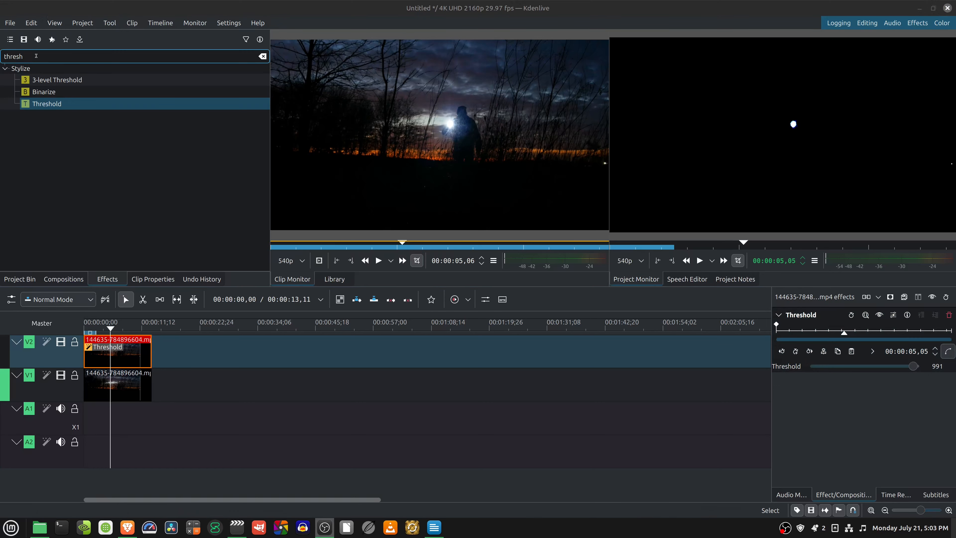
key(BackSpace)
key(BackSpace)
key(BackSpace)
key(BackSpace)
key(BackSpace)
key(BackSpace)
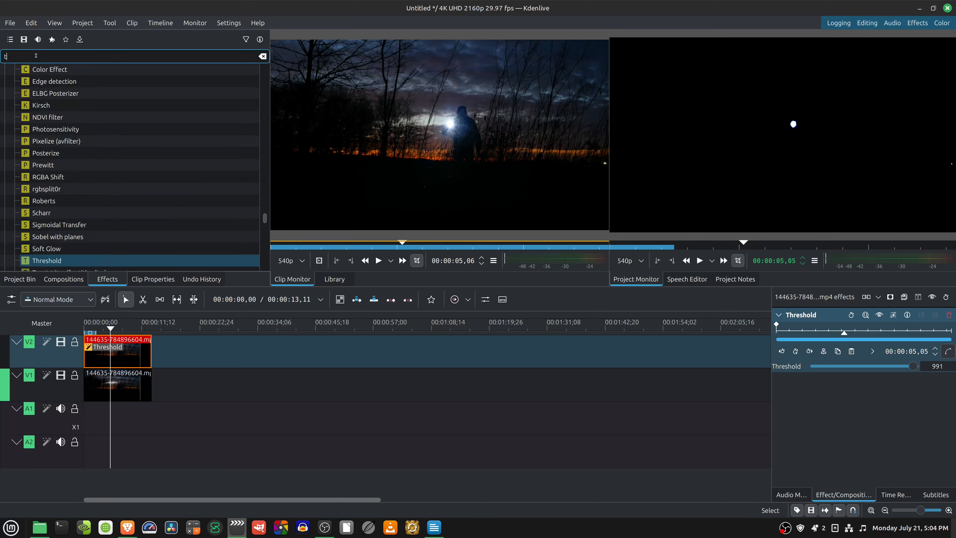
text(le)
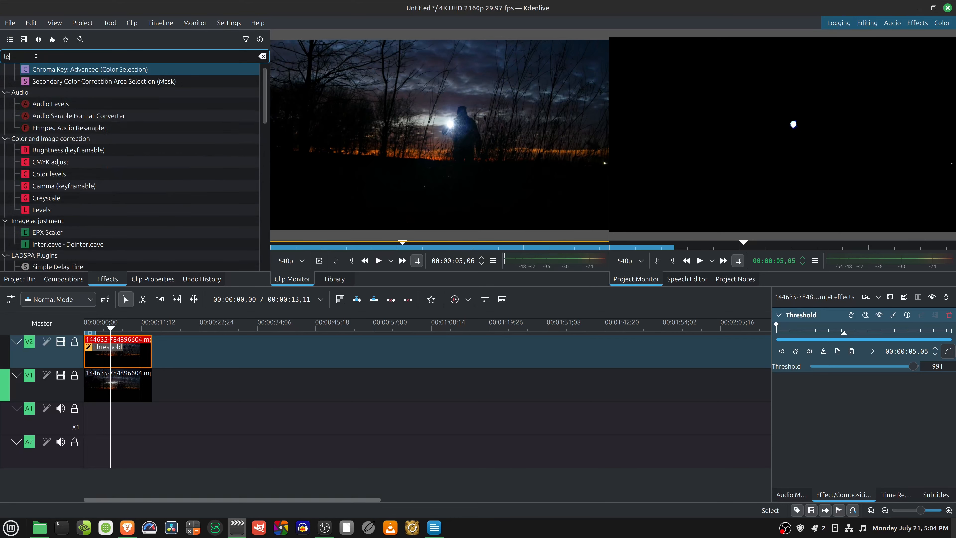
text(vels)
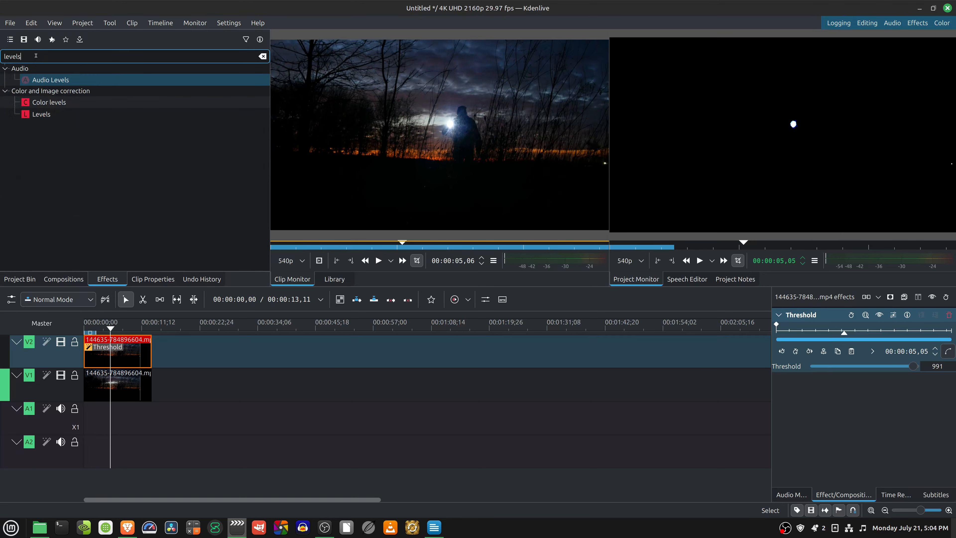
drag(56, 103, 139, 346)
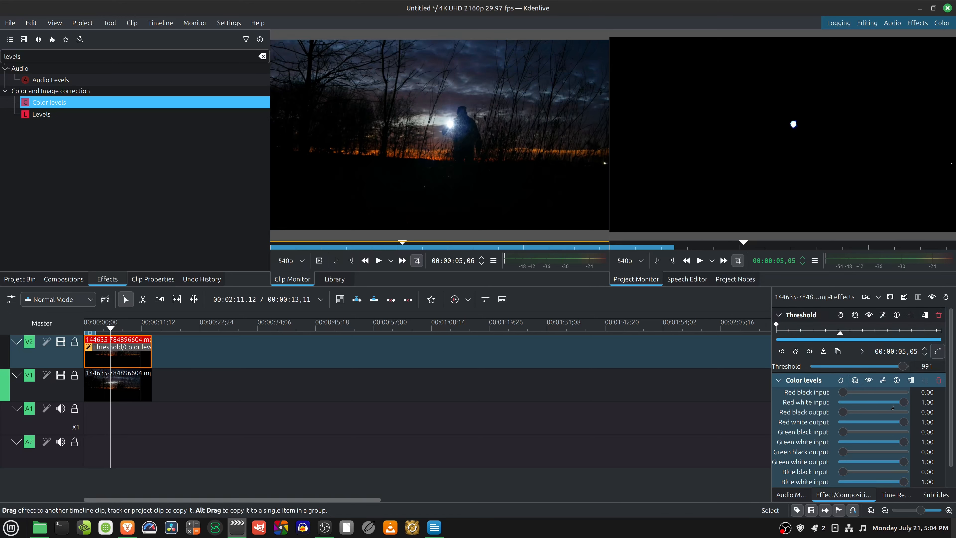
- Set the red and green white input and white output values of Color levels to 0.00
drag(903, 402, 840, 403)
drag(903, 421, 841, 422)
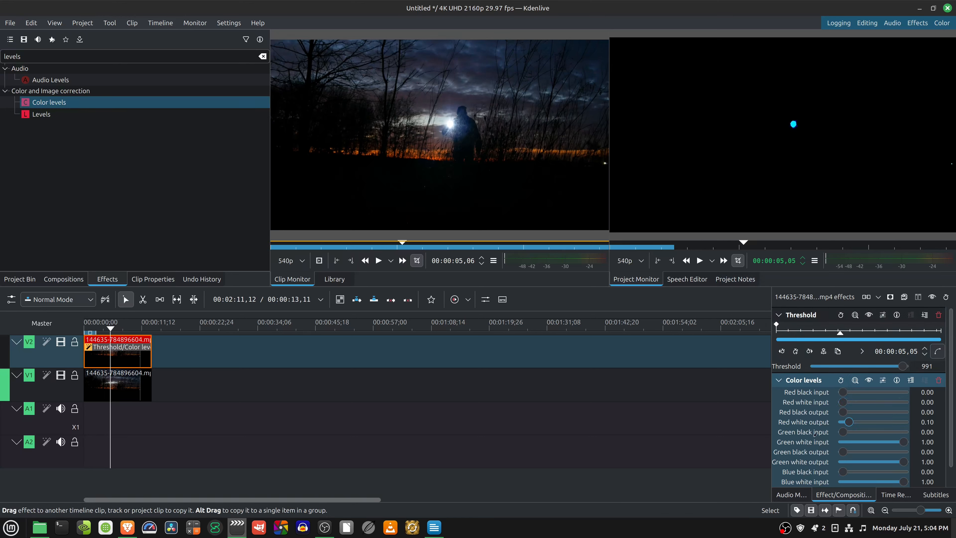
drag(904, 442, 842, 443)
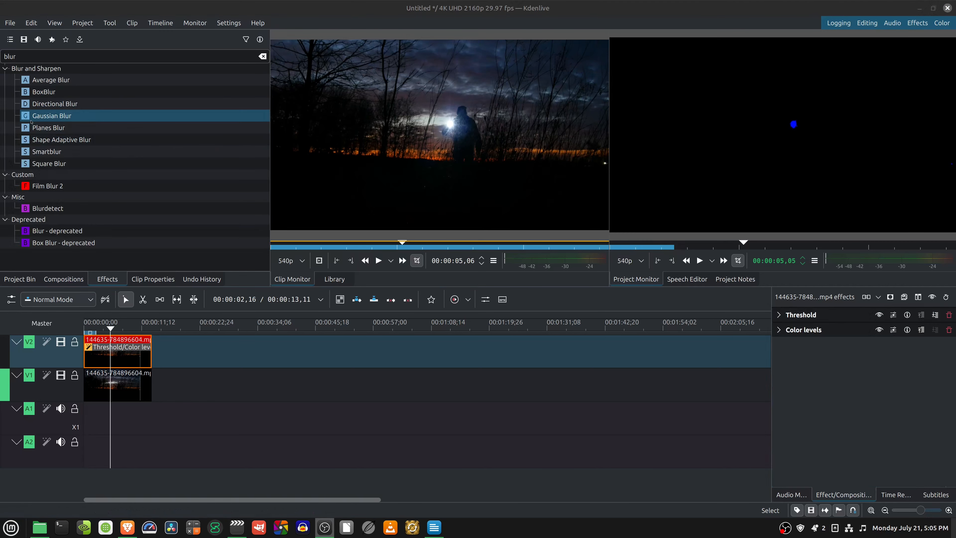
- Apply a Gaussian Blur effect to the V2 clip and raise its horizontal Sigma to 434
drag(33, 118, 130, 350)
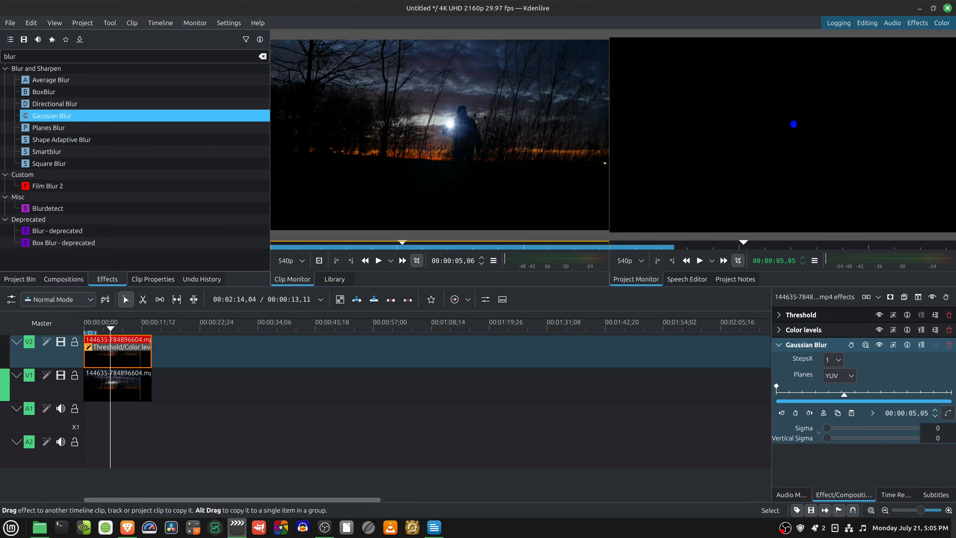
drag(827, 429, 890, 430)
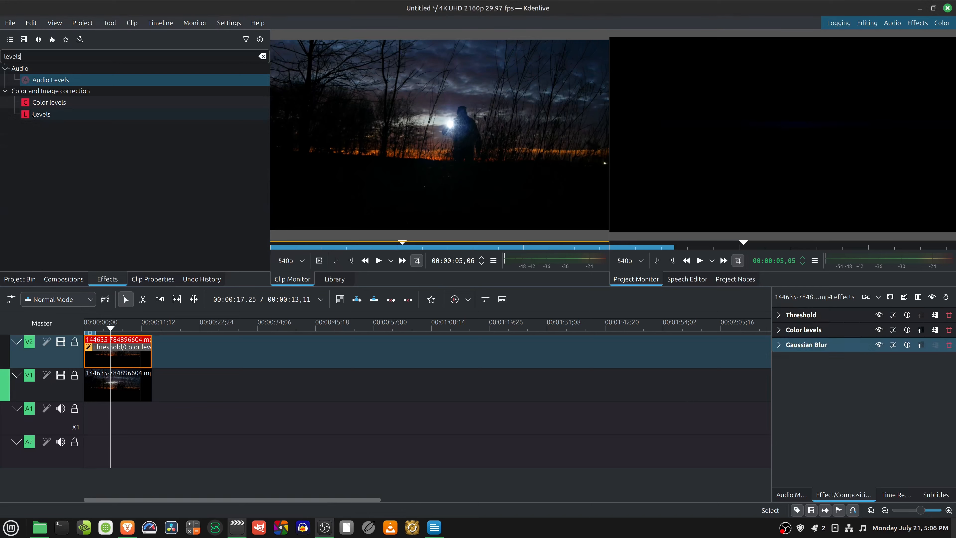
- Apply the Levels effect to the V2 clip with input white level 89, gamma 1923 and white output 692
drag(31, 117, 111, 353)
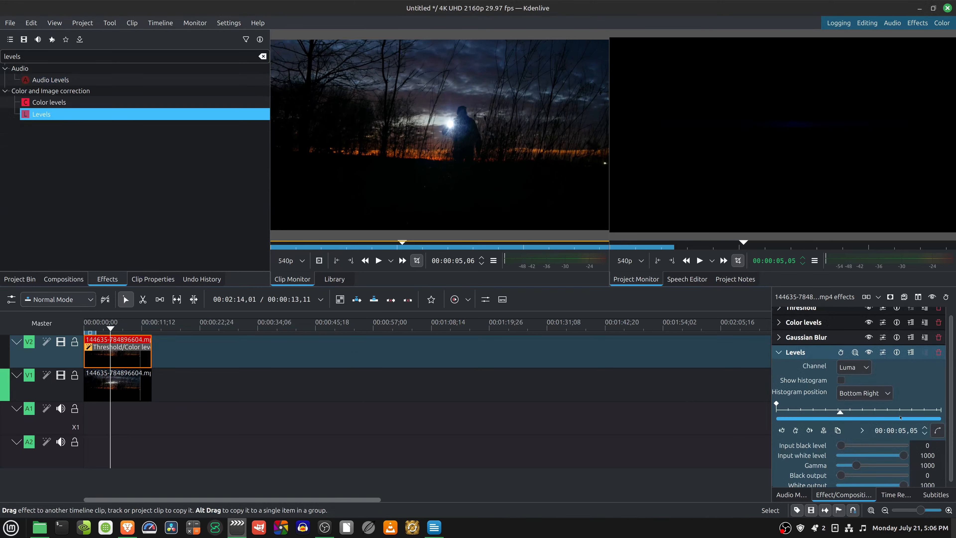
scroll(949, 372, down, 1)
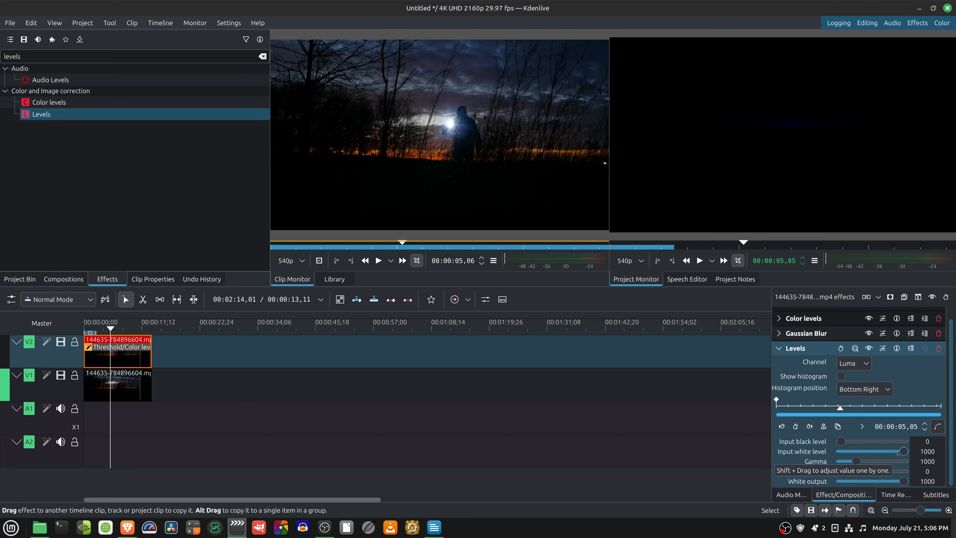
drag(896, 452, 841, 456)
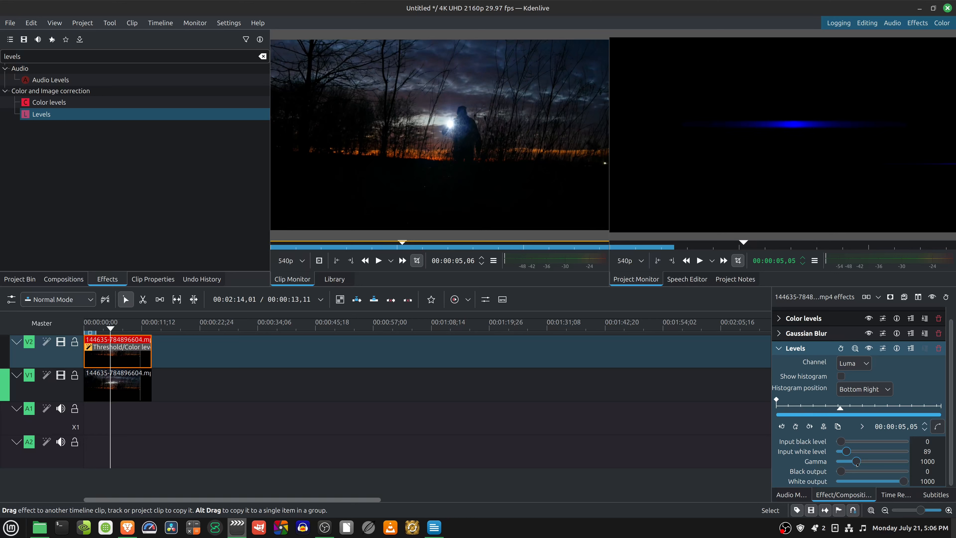
drag(856, 463, 869, 464)
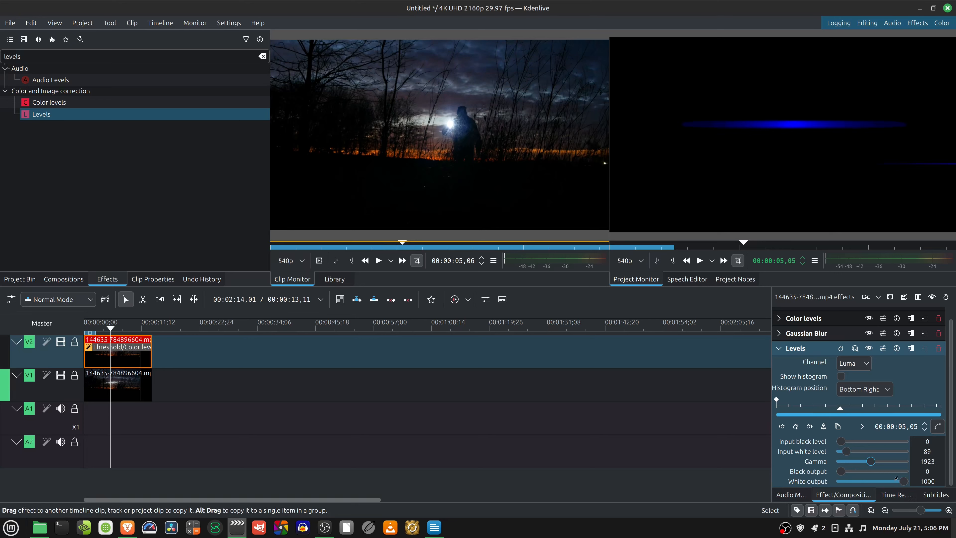
drag(899, 481, 884, 482)
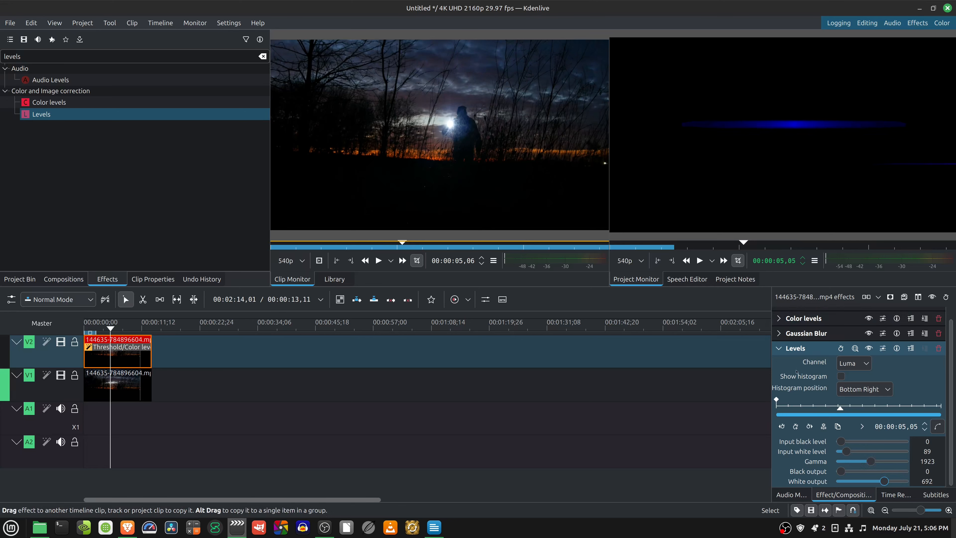
- Add a Screen composition to the V2 clip and stretch it over the clip's full length
click(64, 279)
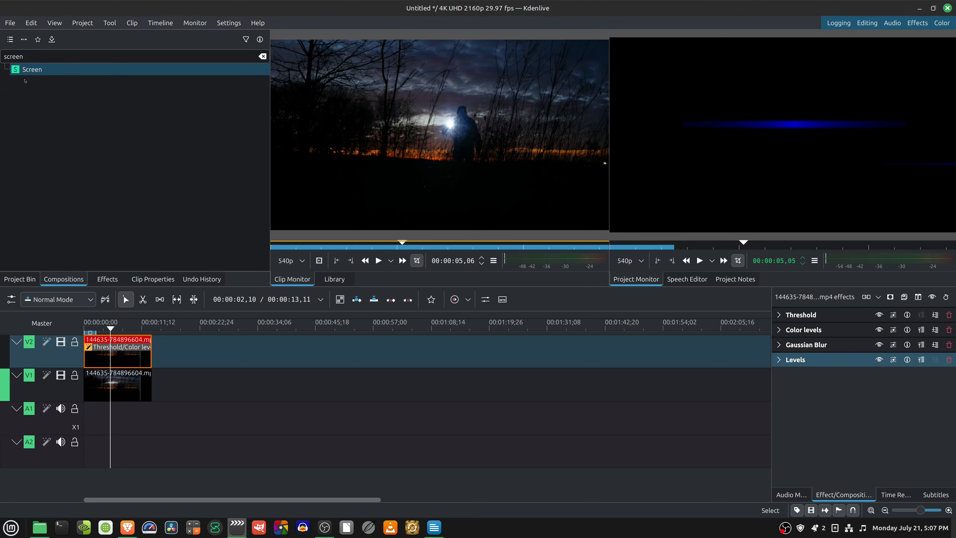
drag(27, 69, 100, 356)
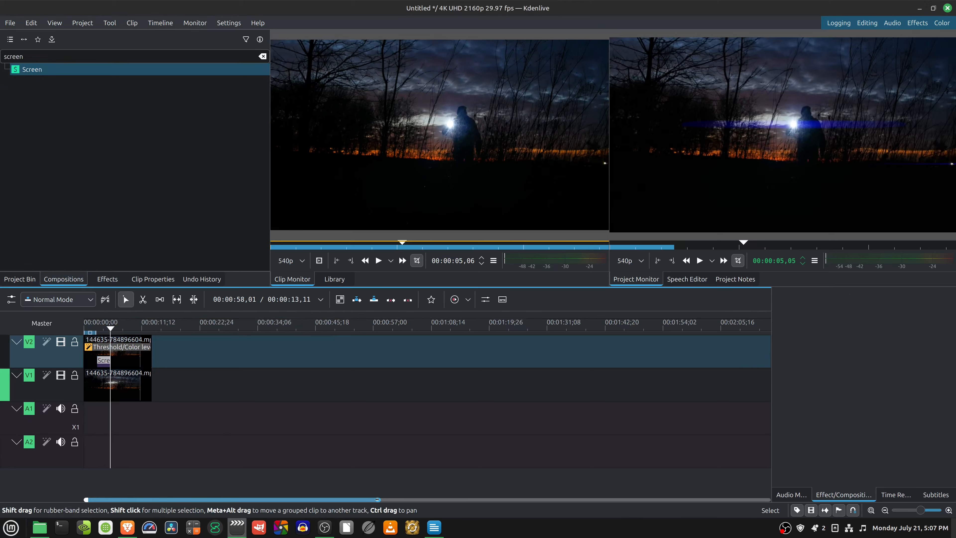
drag(377, 500, 215, 499)
click(94, 364)
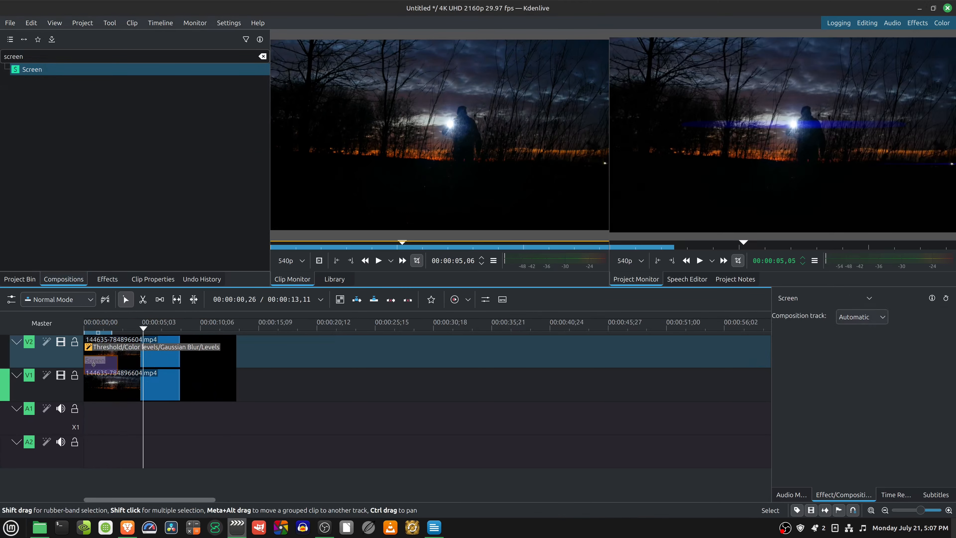
drag(116, 364, 241, 366)
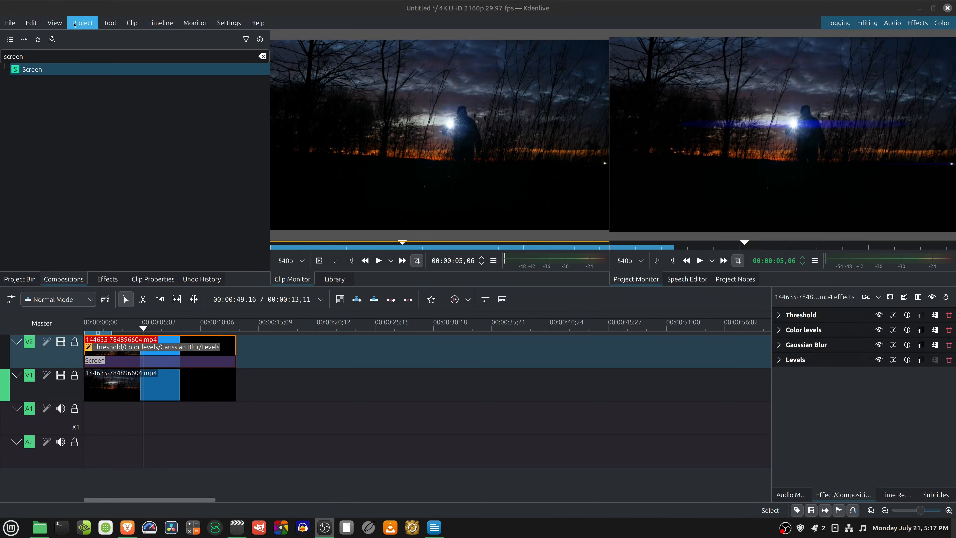
- Render the full project to Anamorphic flare.mp4 with the MP4-H265 (HEVC) preset
click(74, 23)
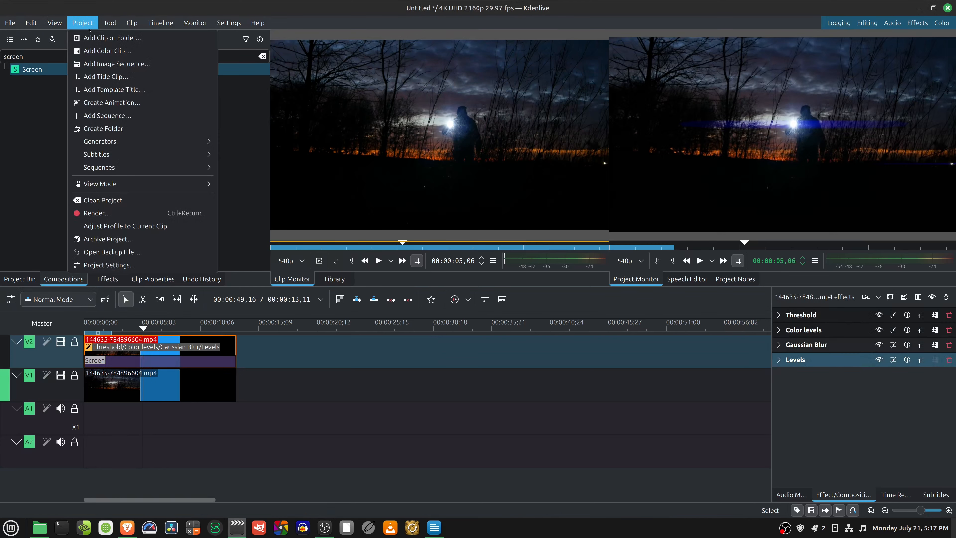
click(128, 210)
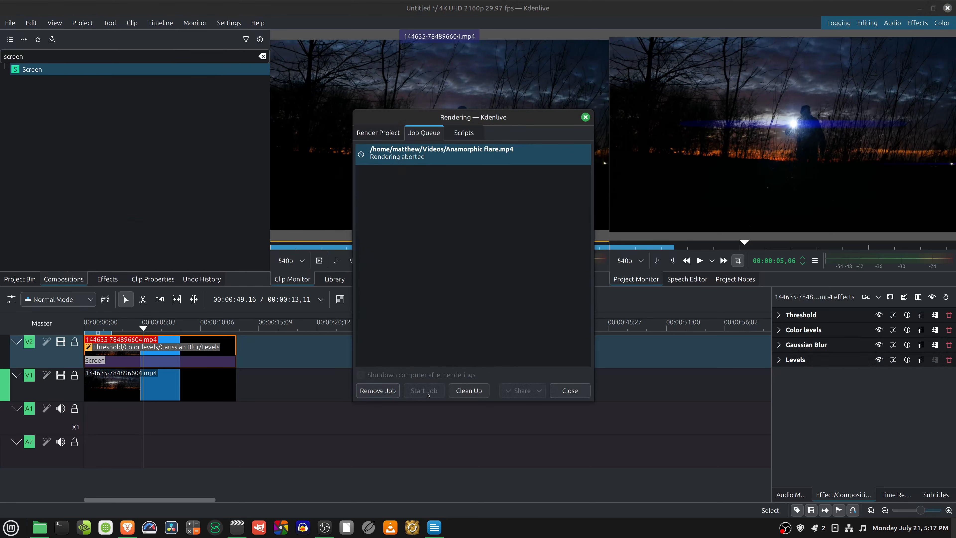
click(383, 133)
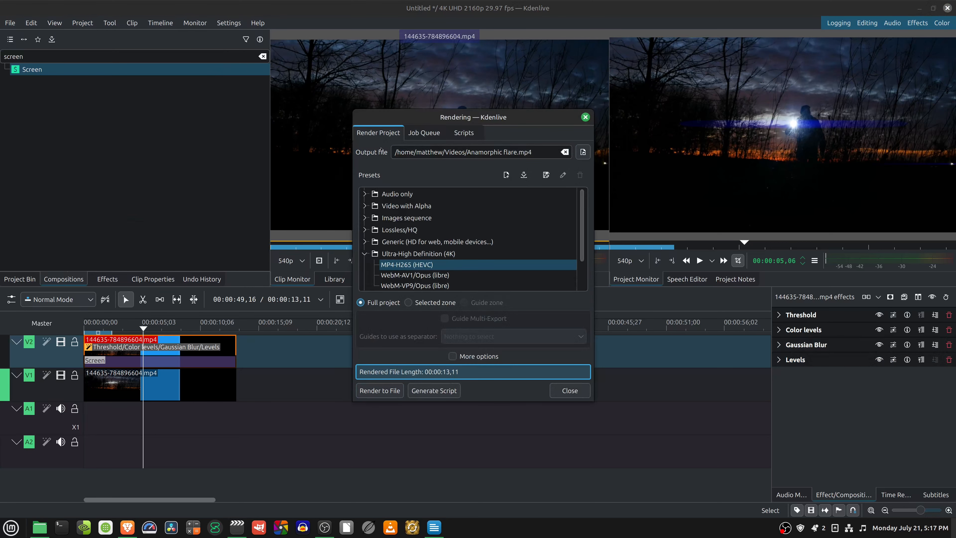
click(379, 391)
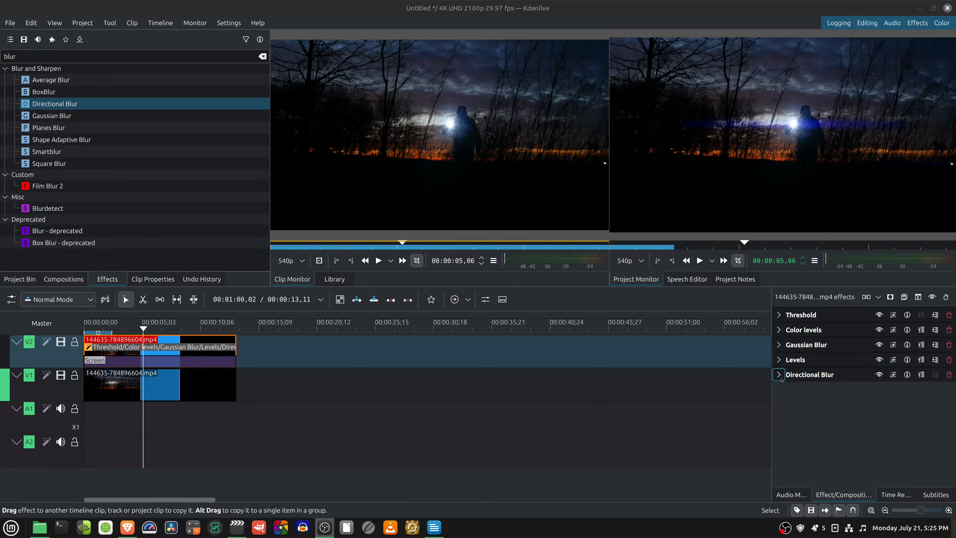
- Review the settings of the V2 clip's Threshold, Color levels, Gaussian Blur, Levels and Directional Blur effects and its Screen composition
click(778, 375)
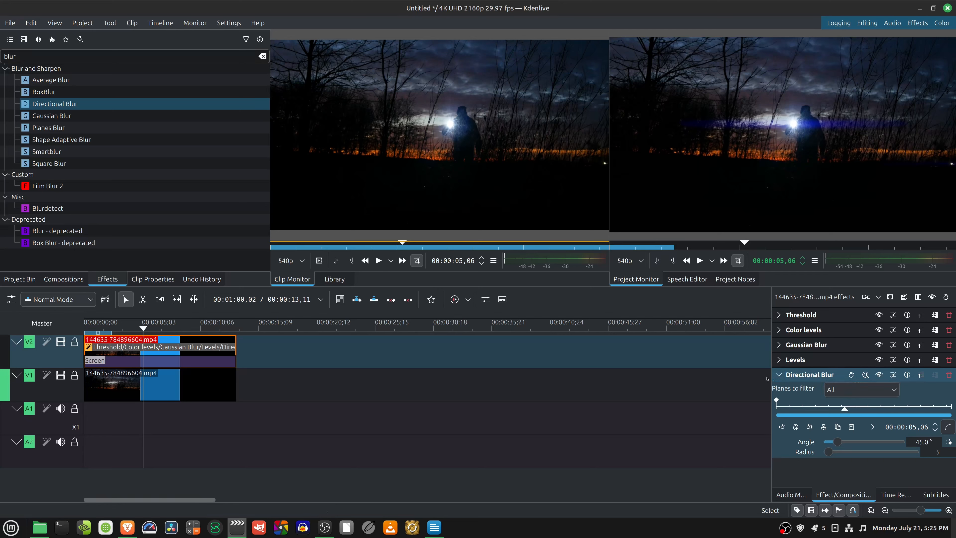
click(778, 375)
click(779, 315)
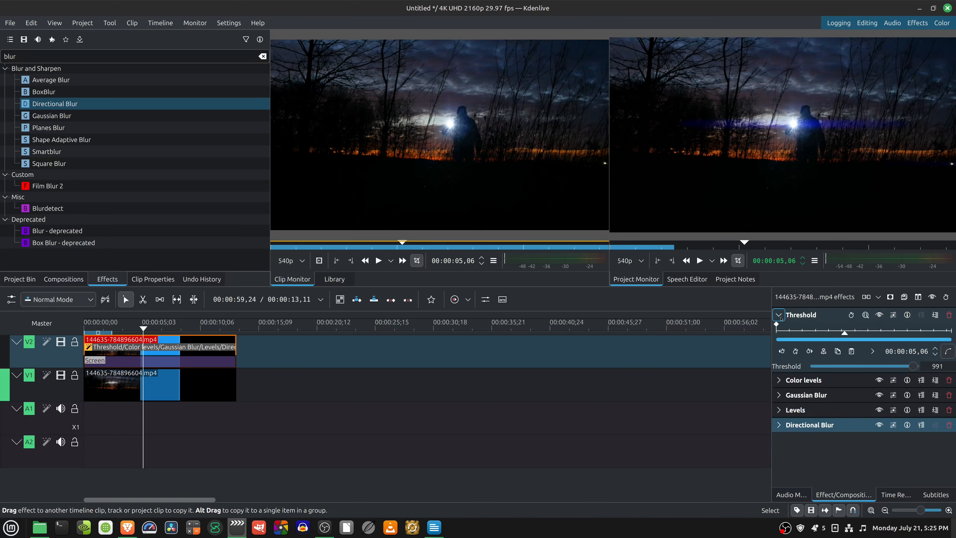
click(779, 316)
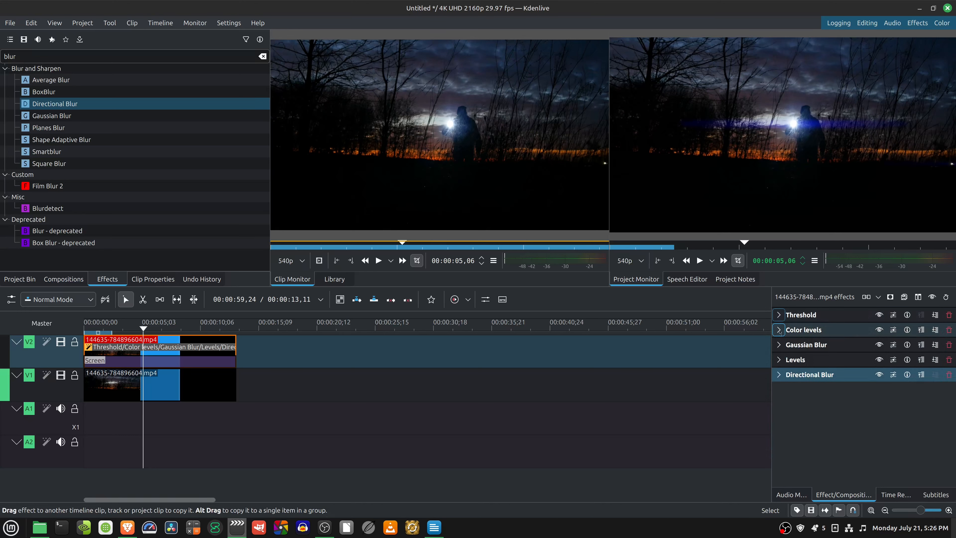
click(778, 330)
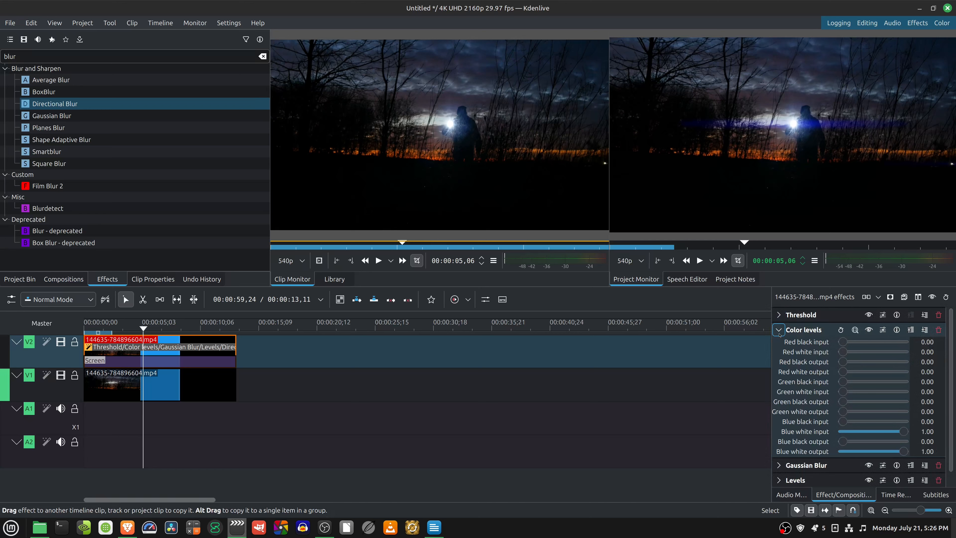
click(779, 330)
click(779, 345)
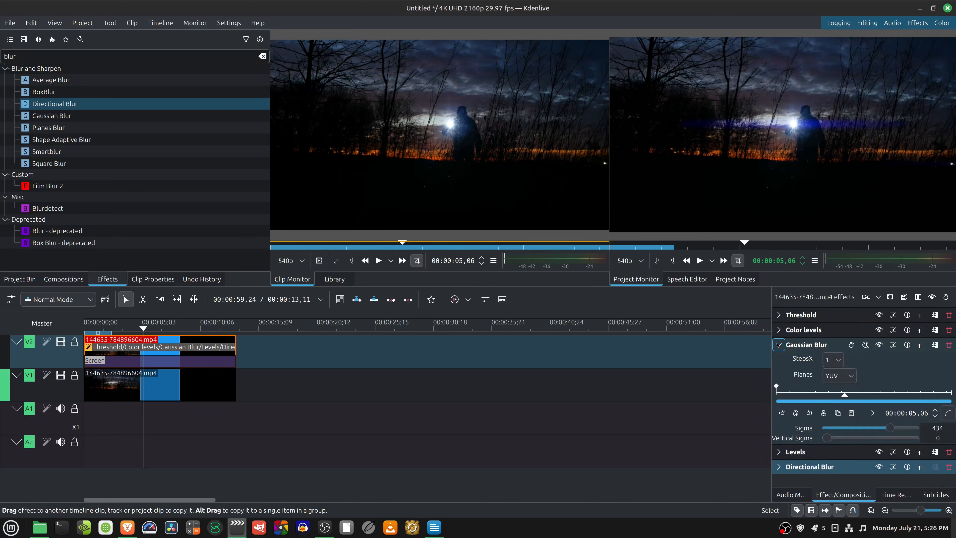
click(779, 345)
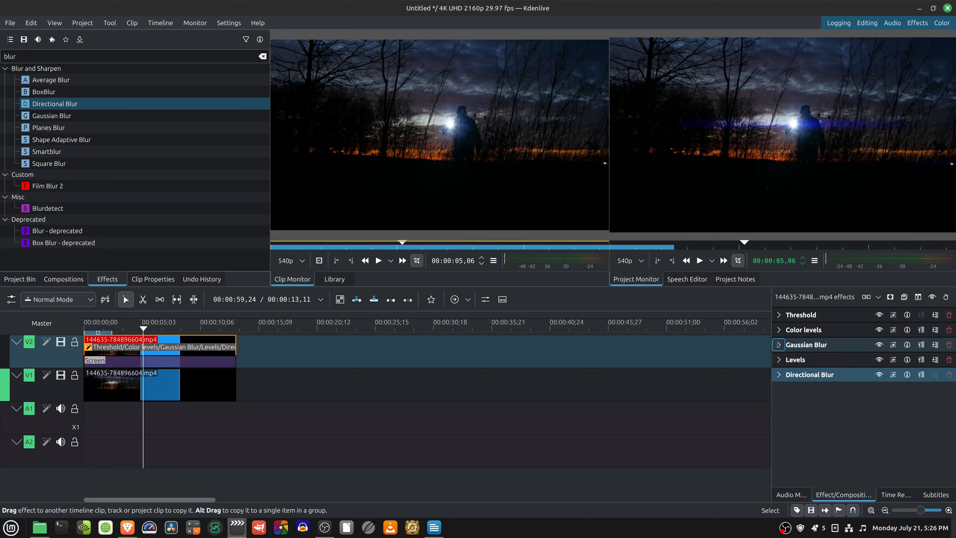
click(778, 360)
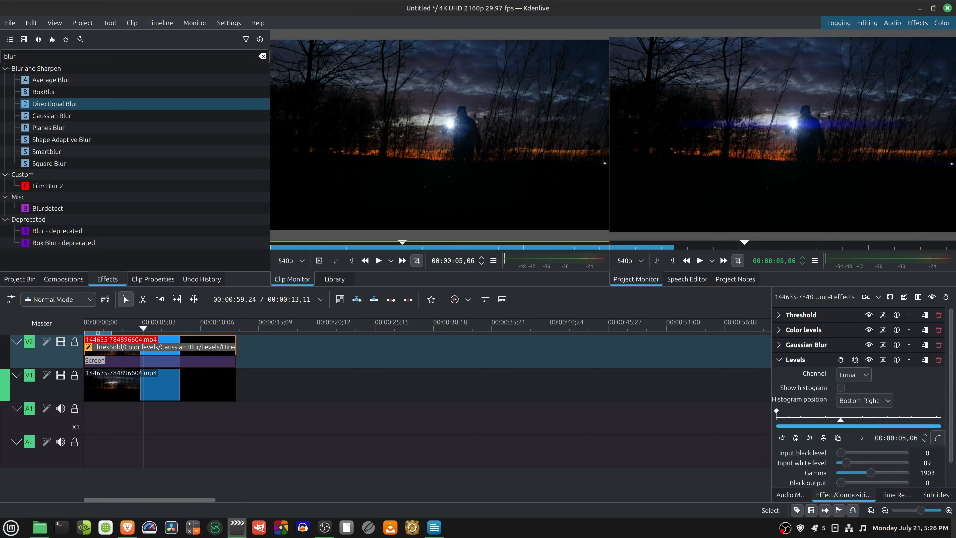
scroll(952, 393, down, 1)
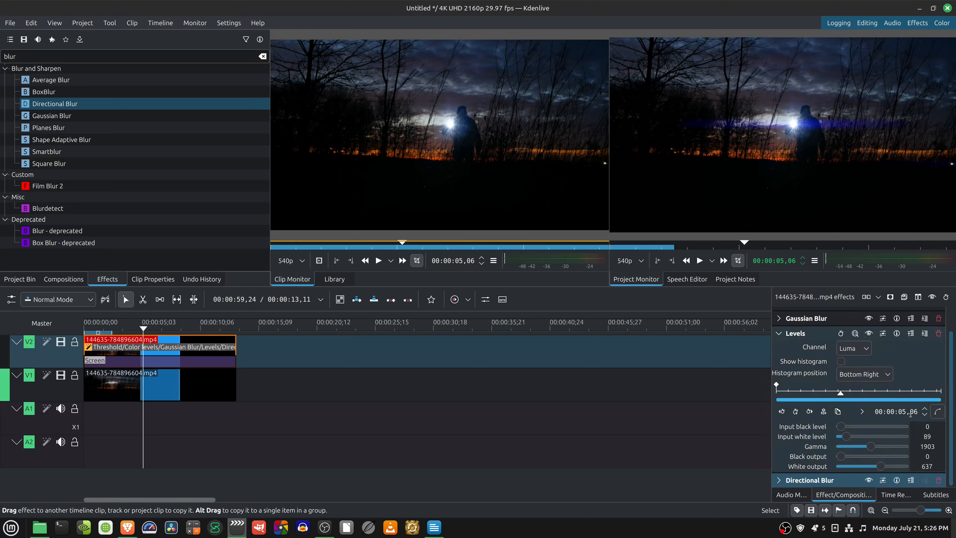
click(779, 333)
click(778, 375)
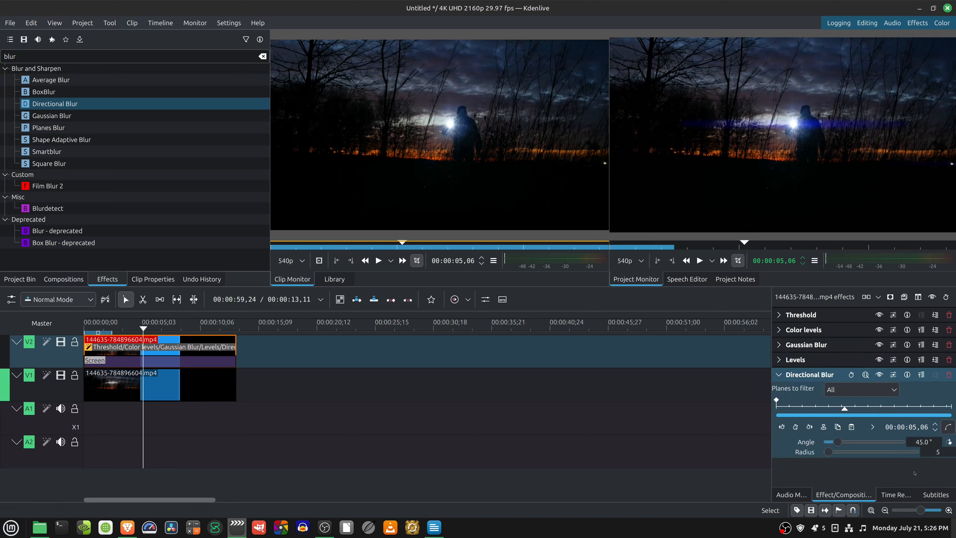
click(779, 374)
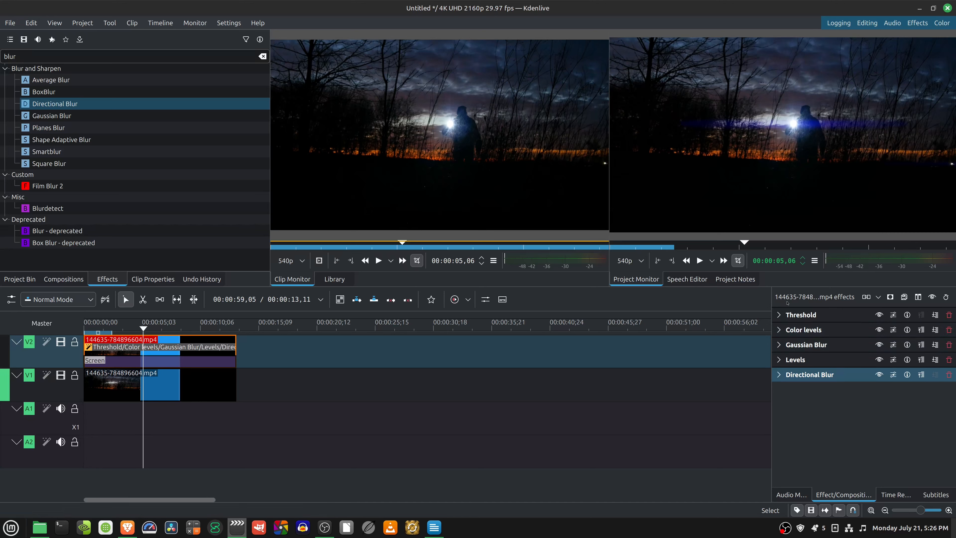
click(100, 363)
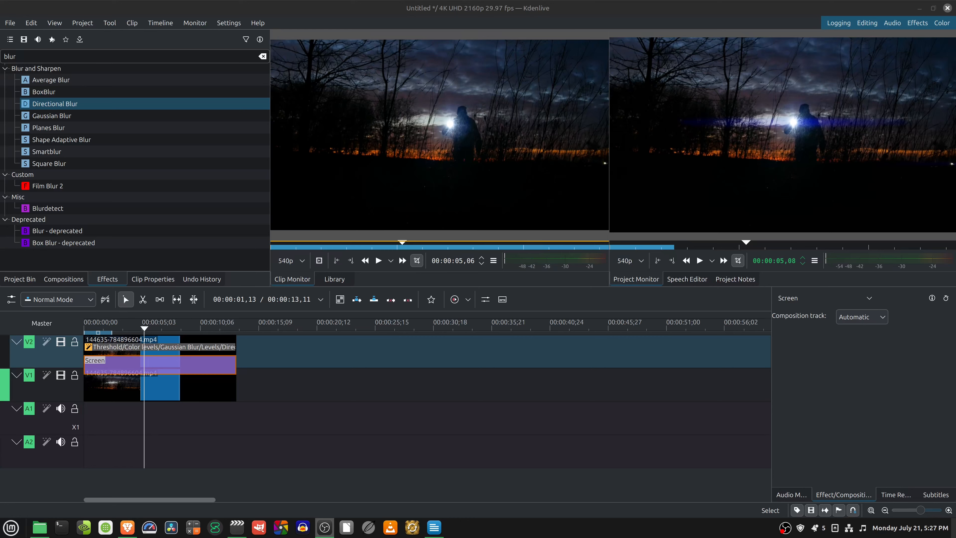